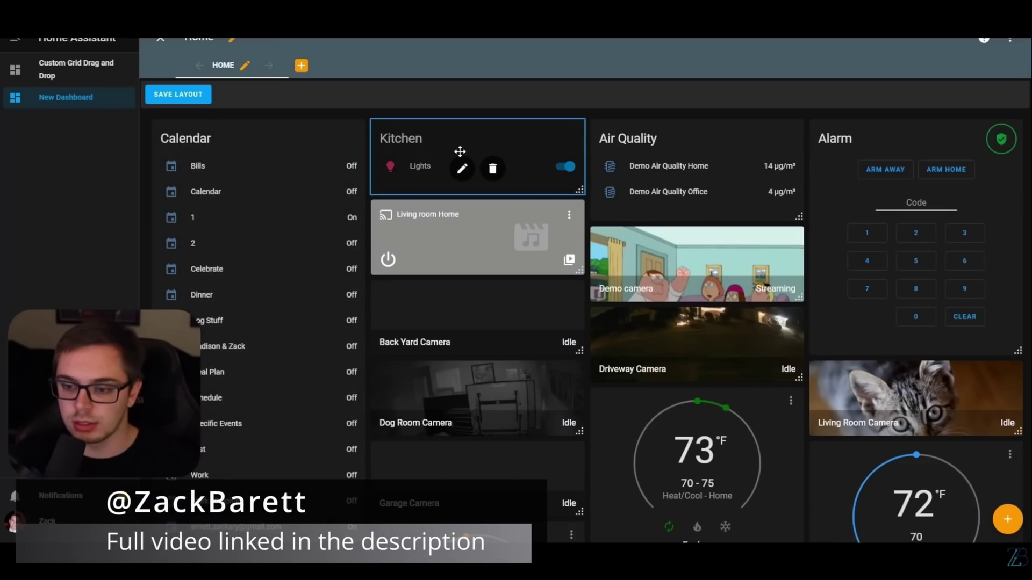
Step: Move the Kitchen card to a new dashboard spot and put the automation triggers into re-order mode
drag(460, 152, 699, 248)
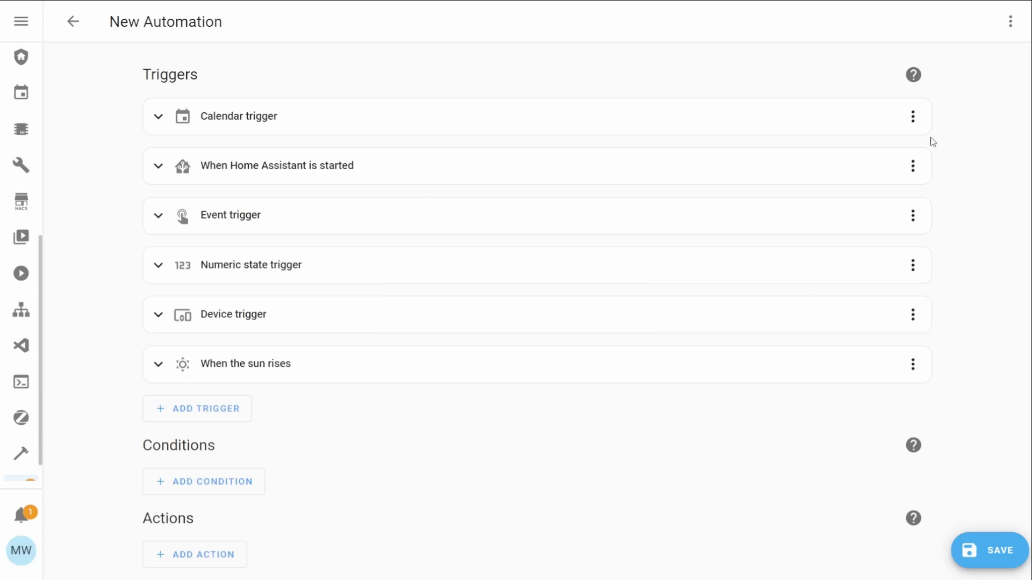
click(913, 117)
click(890, 190)
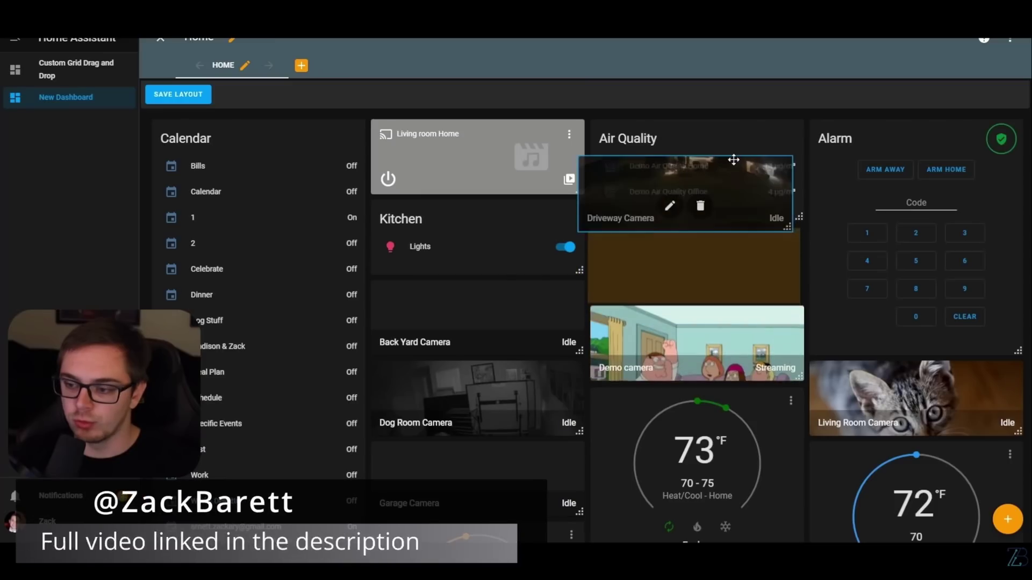
Step: Place the Driveway Camera card at the top of the second column and resize it larger
drag(733, 160, 733, 135)
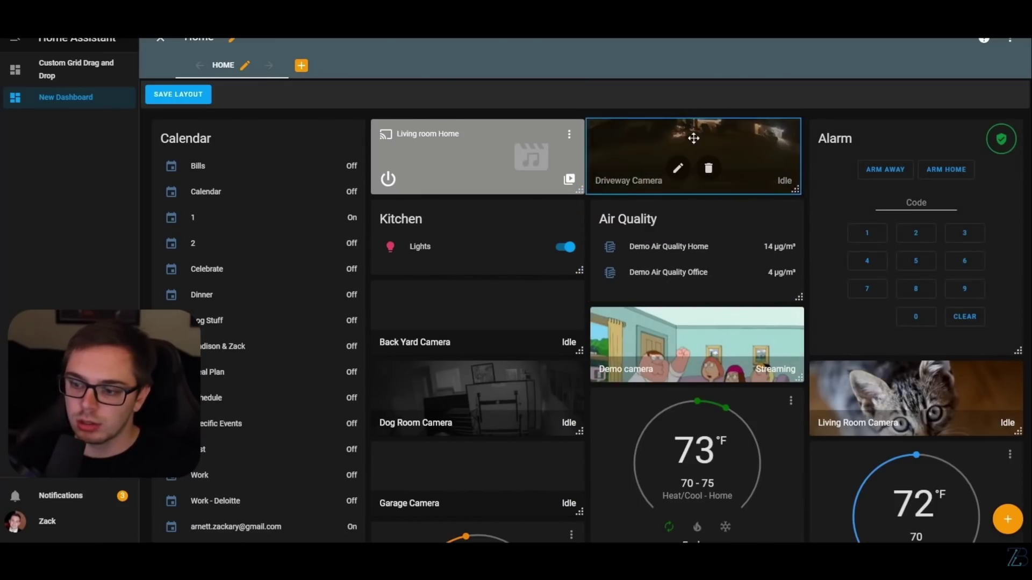
drag(693, 138, 495, 131)
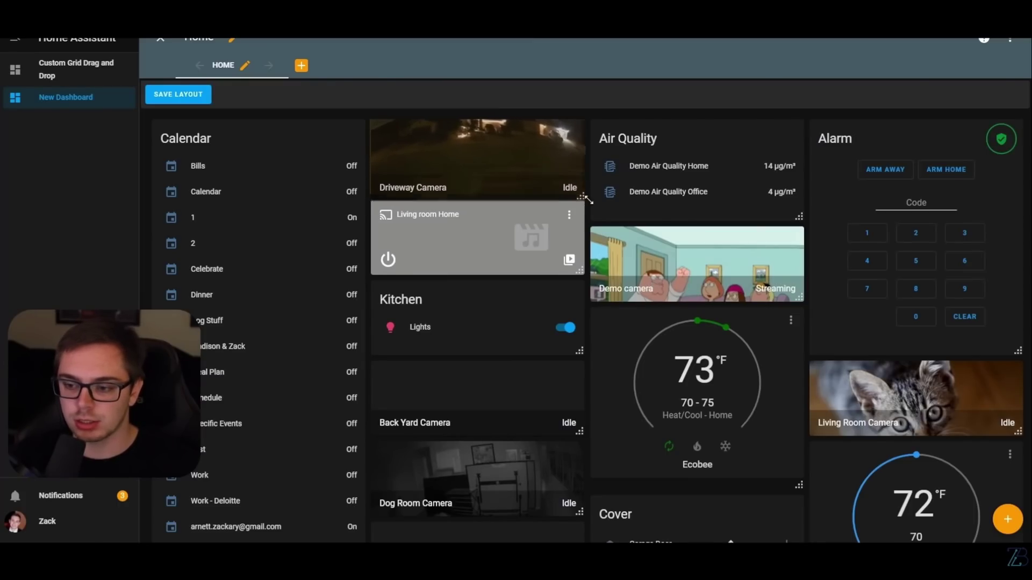
drag(584, 193, 585, 197)
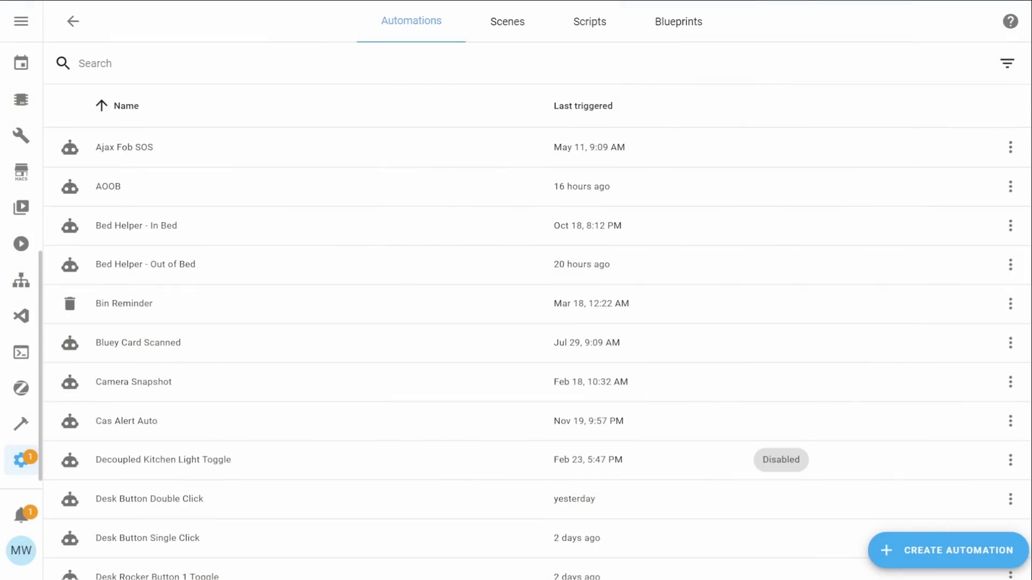
Step: Scroll through the automations list and bring up its filters panel
scroll(537, 354, down, 3)
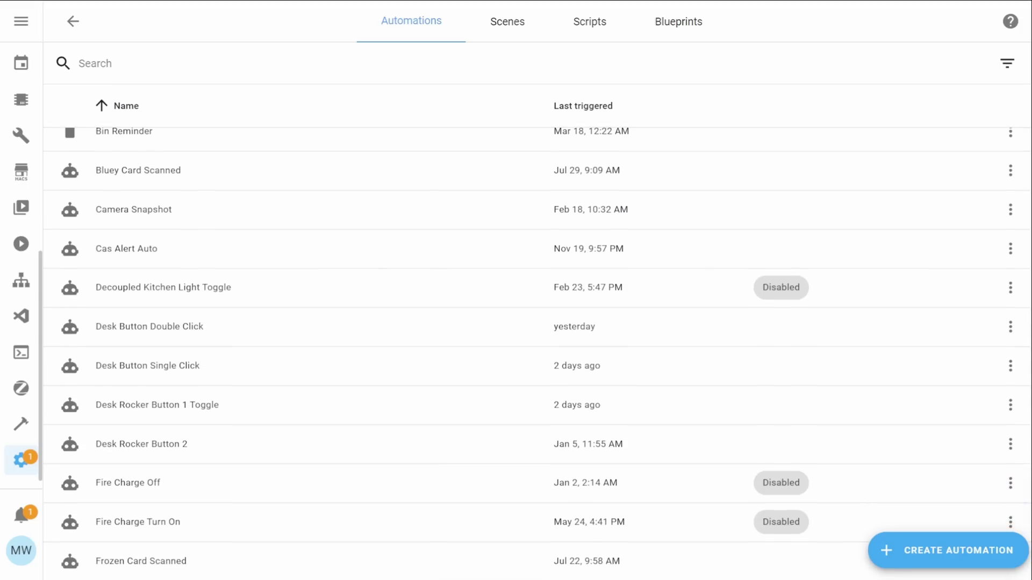
scroll(537, 353, down, 6)
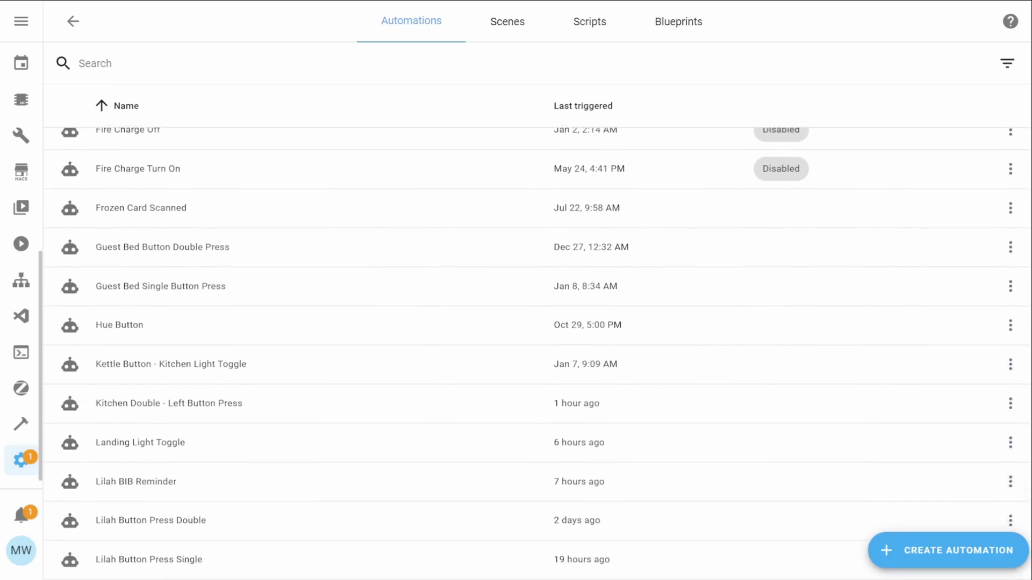
scroll(537, 353, down, 8)
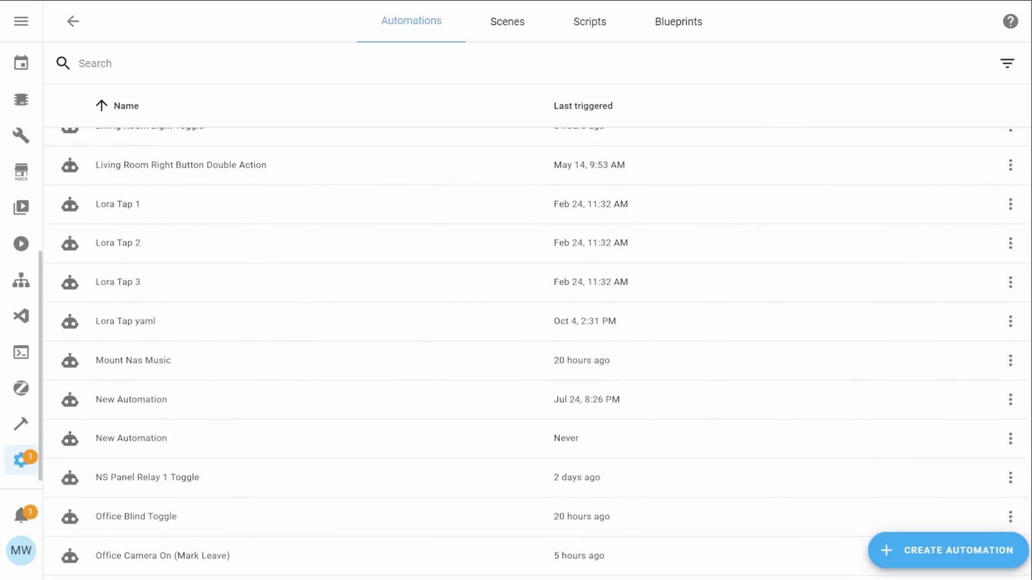
scroll(537, 354, down, 4)
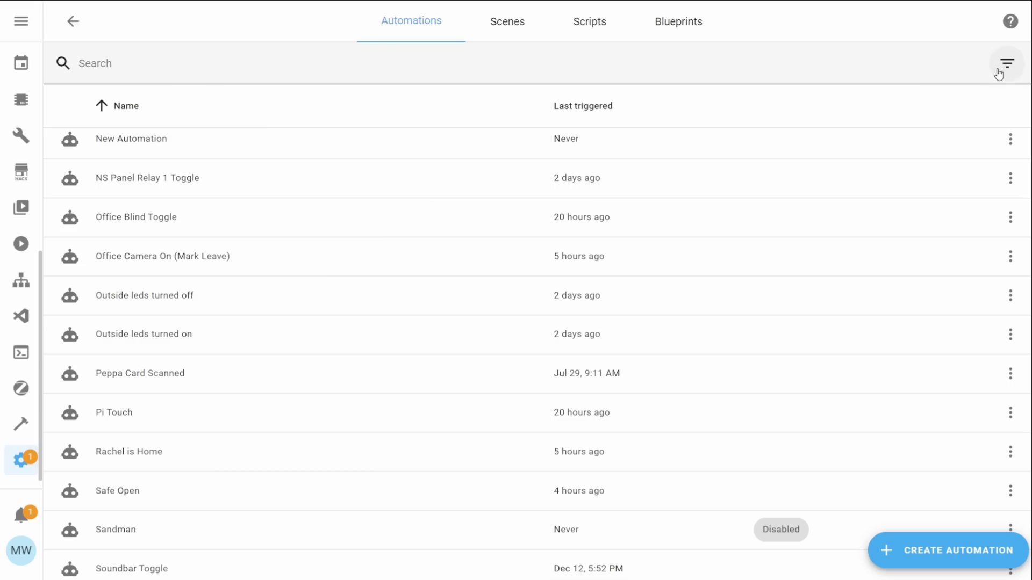
click(1000, 71)
Step: Expand the area, device and entity filter options for the automations list
click(972, 114)
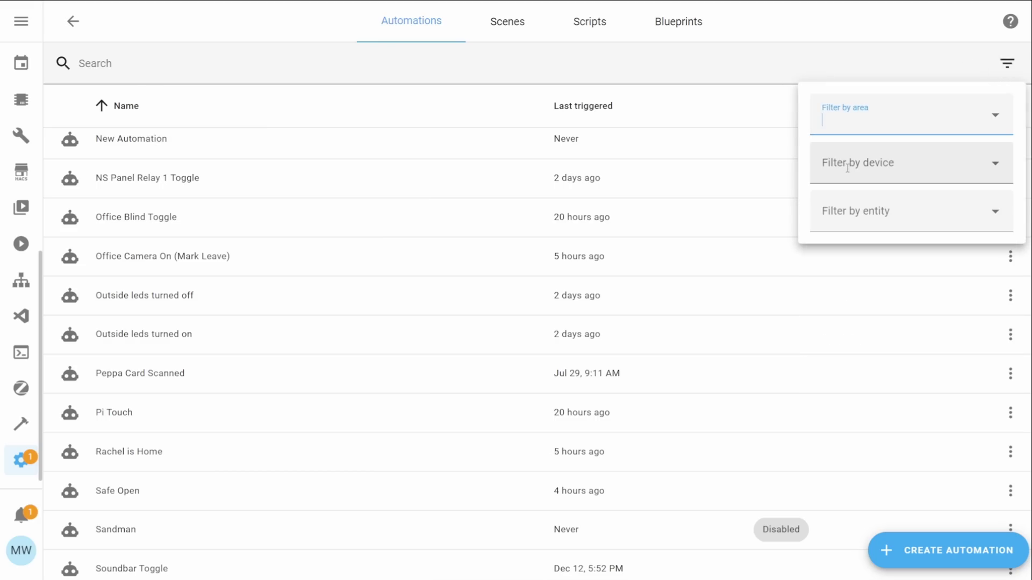
click(845, 165)
click(846, 216)
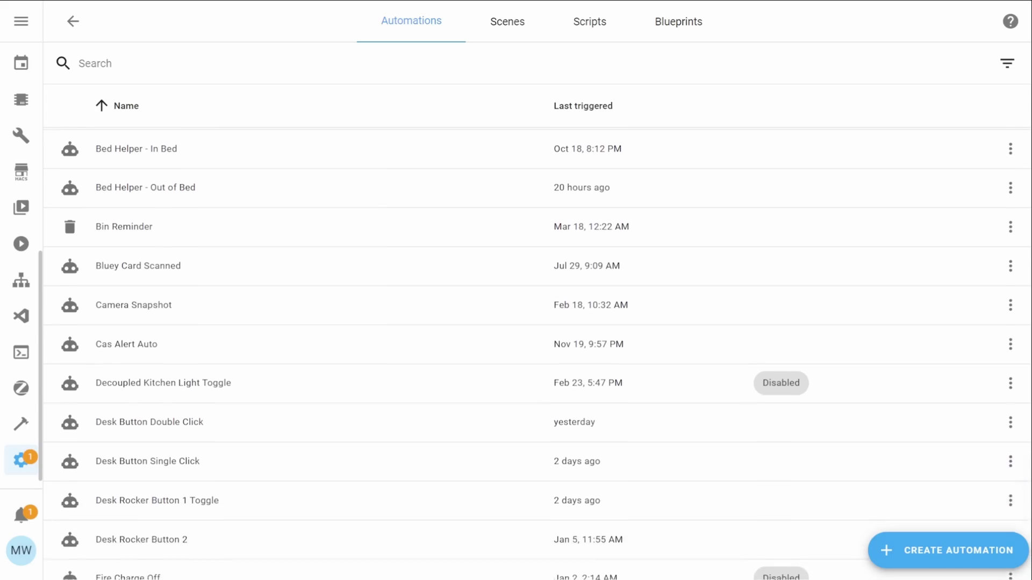
scroll(538, 350, down, 4)
scroll(538, 349, down, 10)
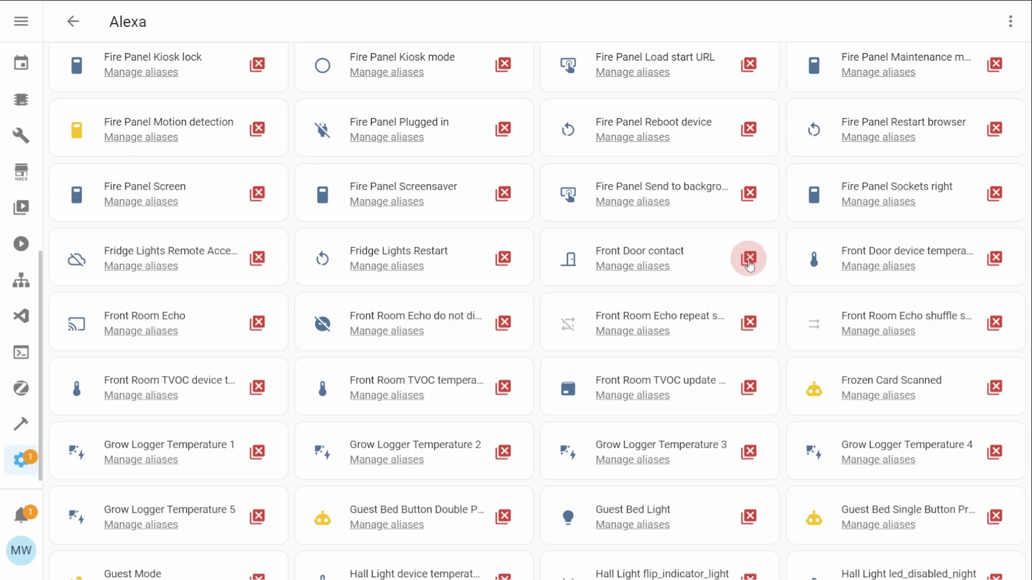
Step: Expose the entity to Alexa, then open Home Assistant Cloud's list of Alexa-exposed entities
click(765, 302)
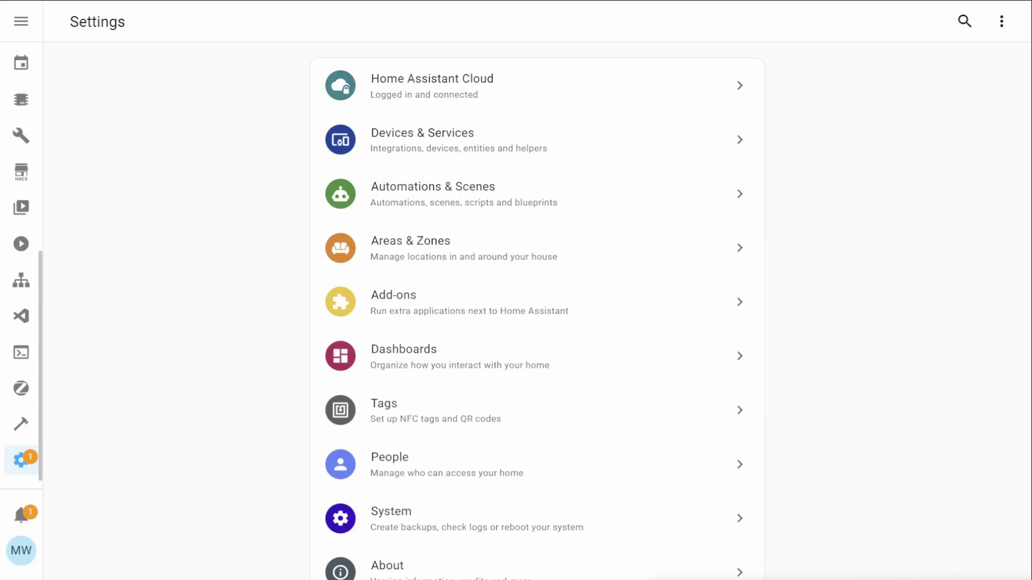
click(477, 80)
scroll(476, 215, down, 5)
scroll(527, 322, down, 4)
click(527, 394)
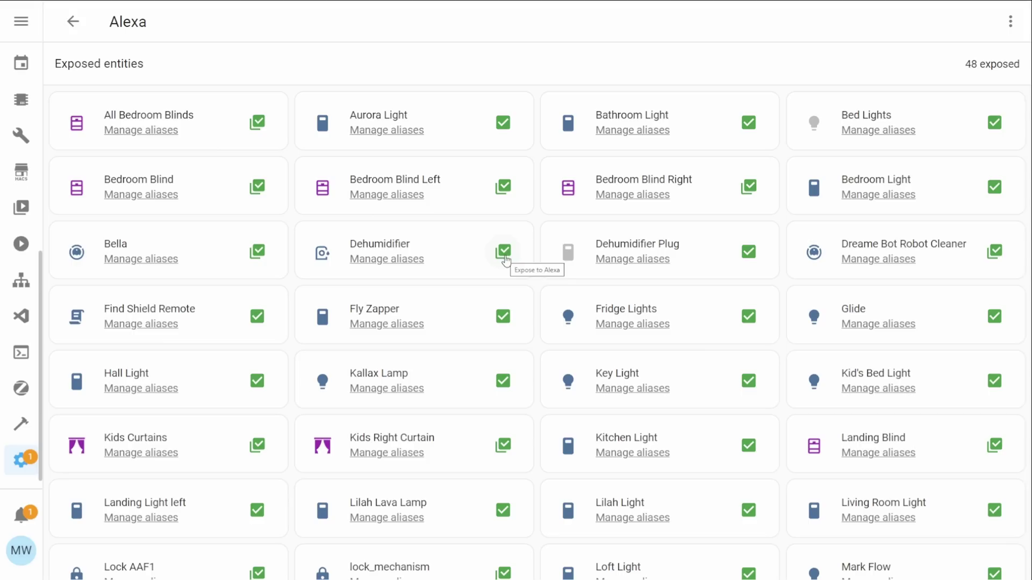
Step: Expose the Front Door contact and browse the Alexa exposed and not-exposed entities
scroll(530, 281, down, 10)
scroll(532, 281, down, 10)
click(749, 256)
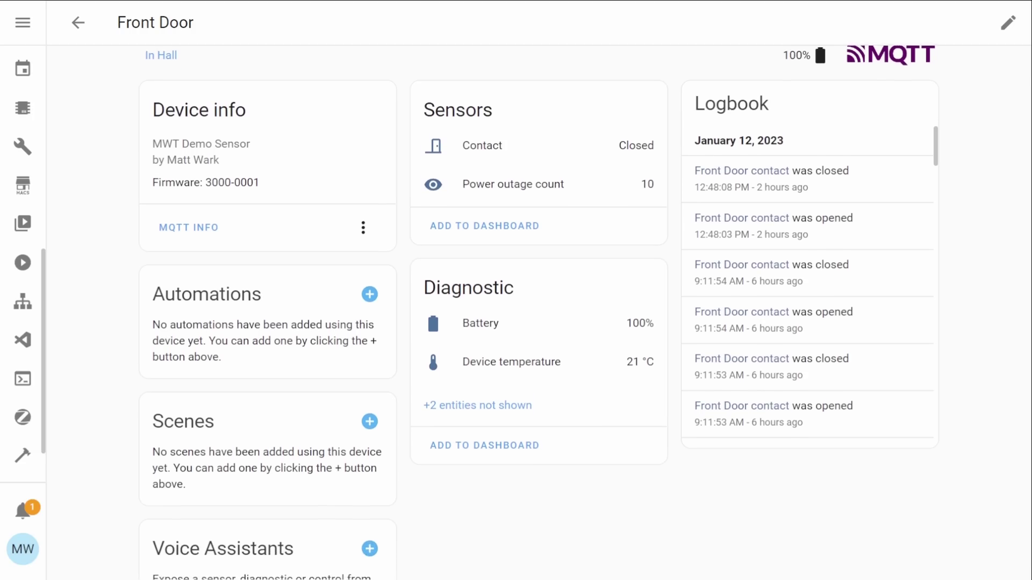
scroll(539, 322, down, 2)
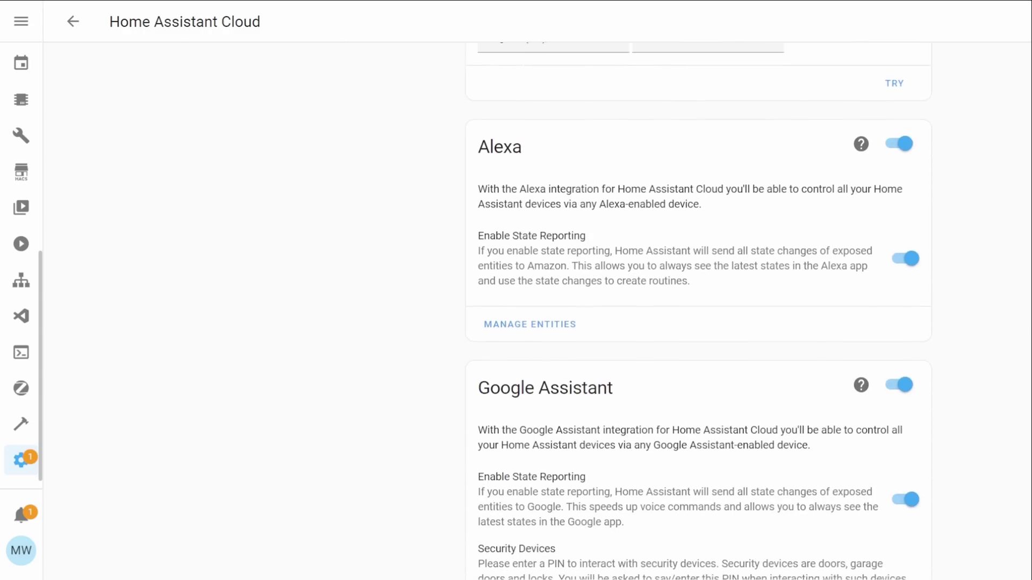
scroll(505, 260, down, 1)
click(504, 253)
scroll(531, 281, down, 8)
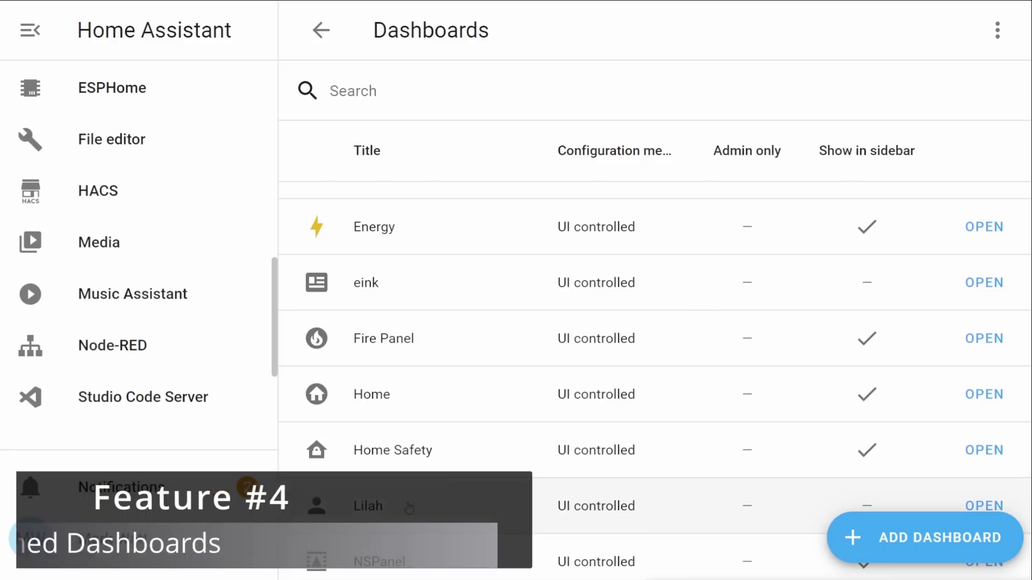
Step: Review the Home dashboard's settings, then bring up the Office dashboard's Don't Allow Kids settings
click(440, 400)
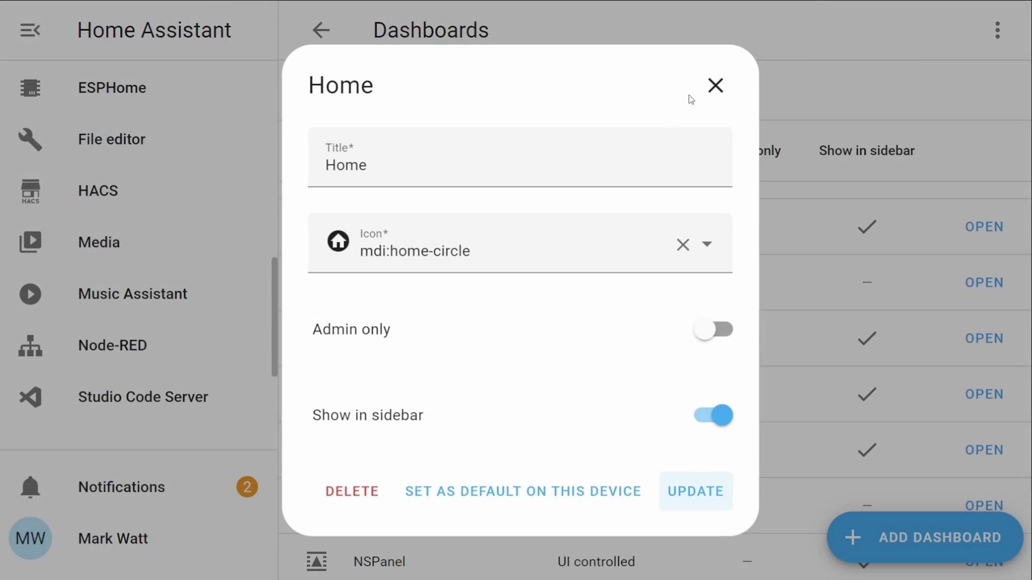
click(716, 85)
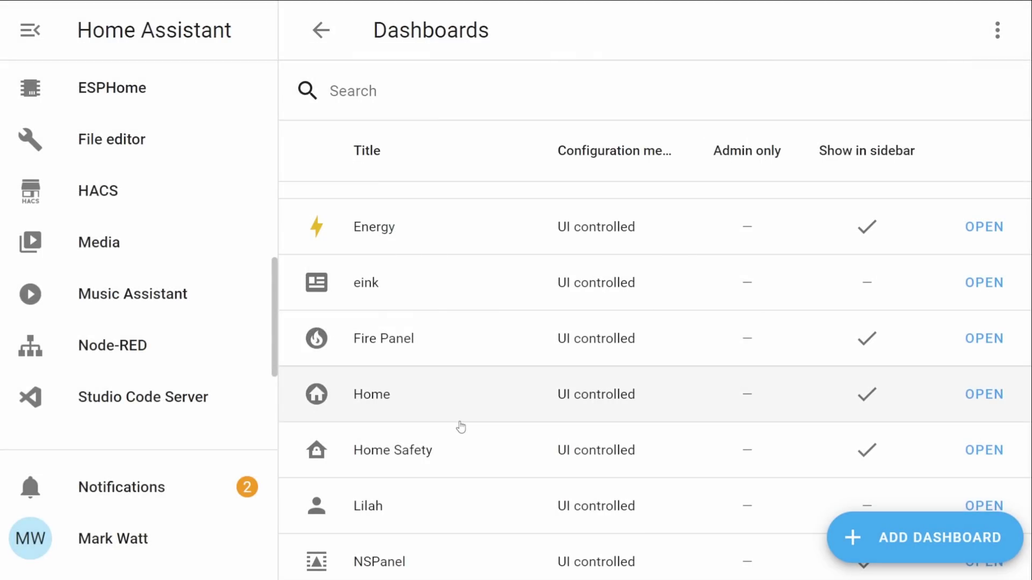
scroll(461, 427, down, 3)
click(457, 461)
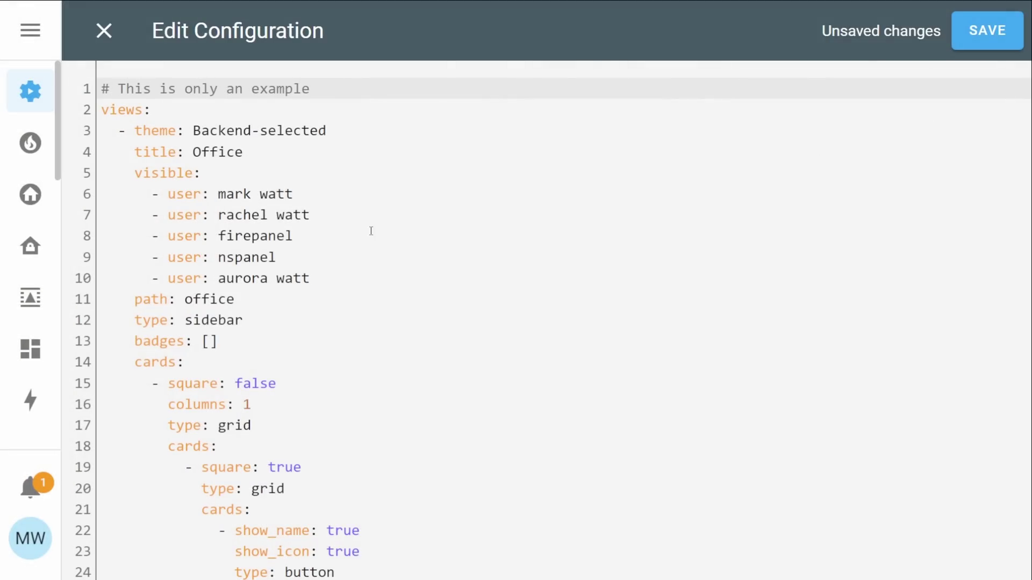
Step: Highlight the visible: key and its user entries on lines 5–9 of the Office view YAML
drag(124, 178, 230, 173)
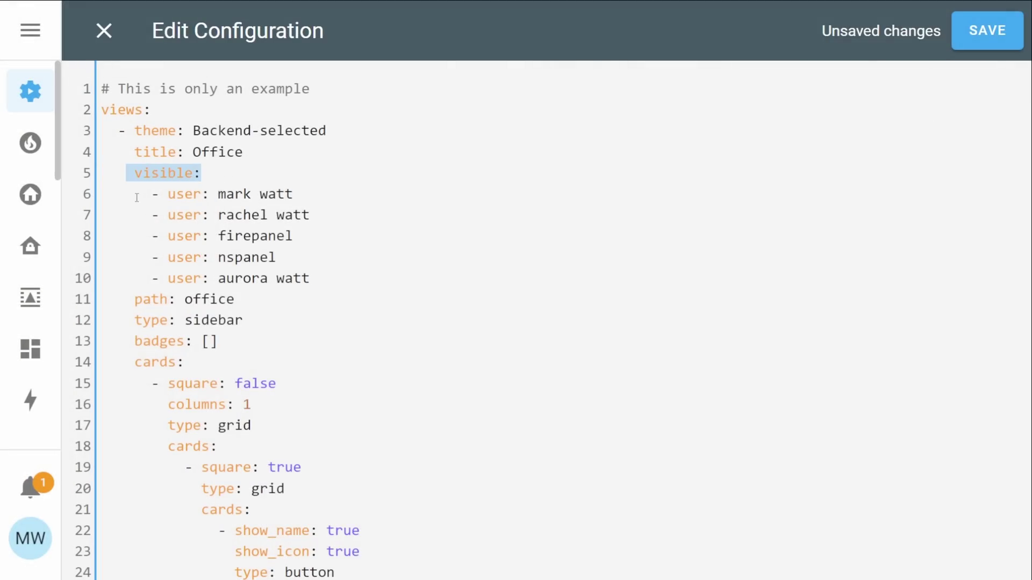
drag(137, 197, 320, 197)
drag(151, 218, 293, 215)
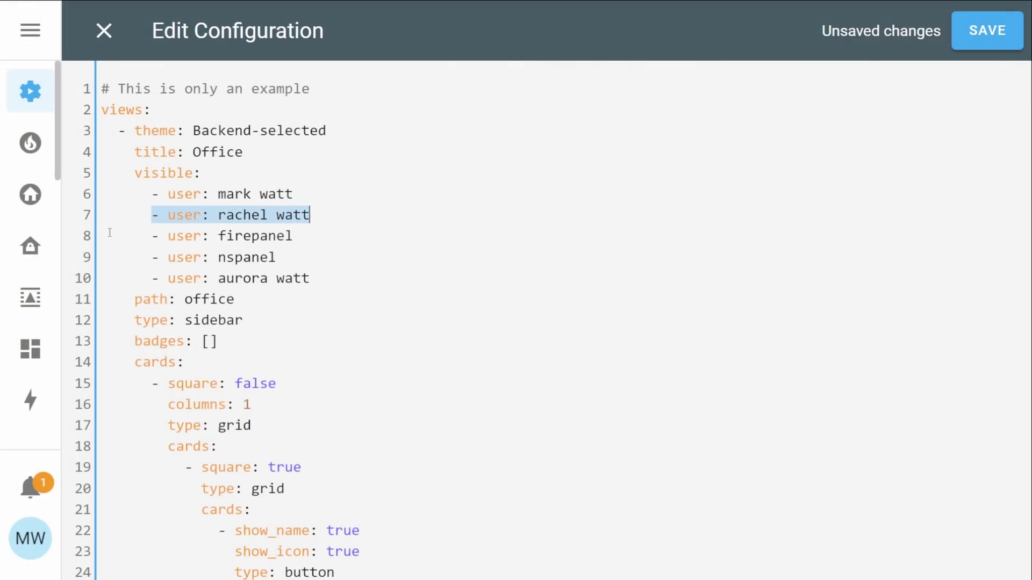
drag(152, 258, 274, 258)
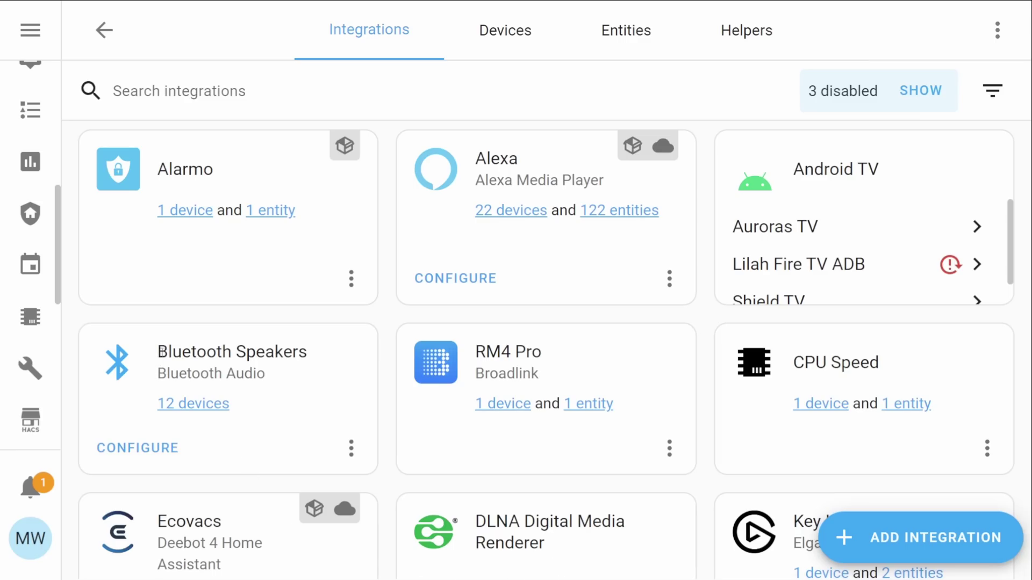
Step: Add the Bluetooth Speaker integration via a 'blue' brand search and start pairing the speaker
drag(161, 374, 248, 374)
click(910, 543)
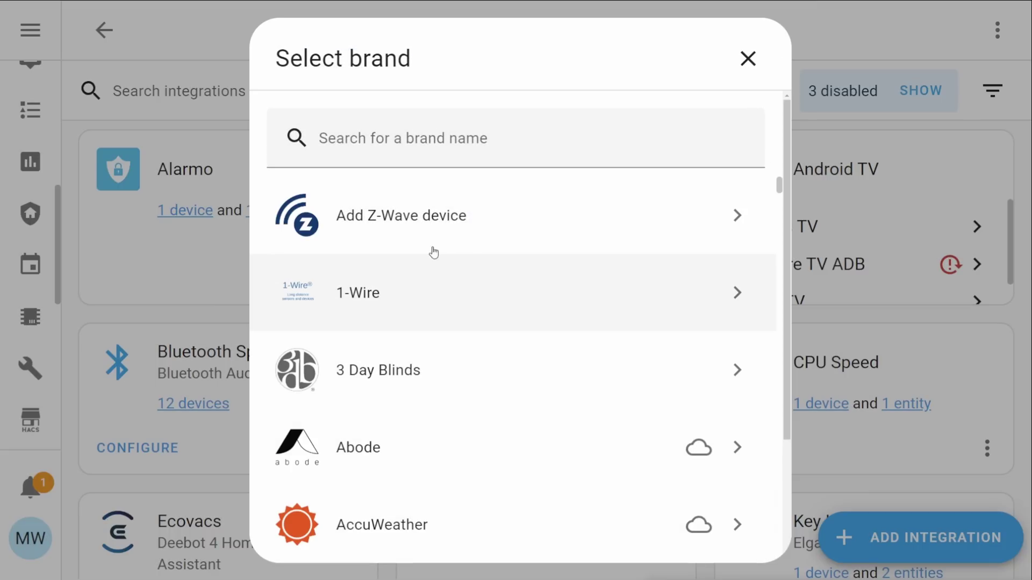
click(376, 146)
text(blue)
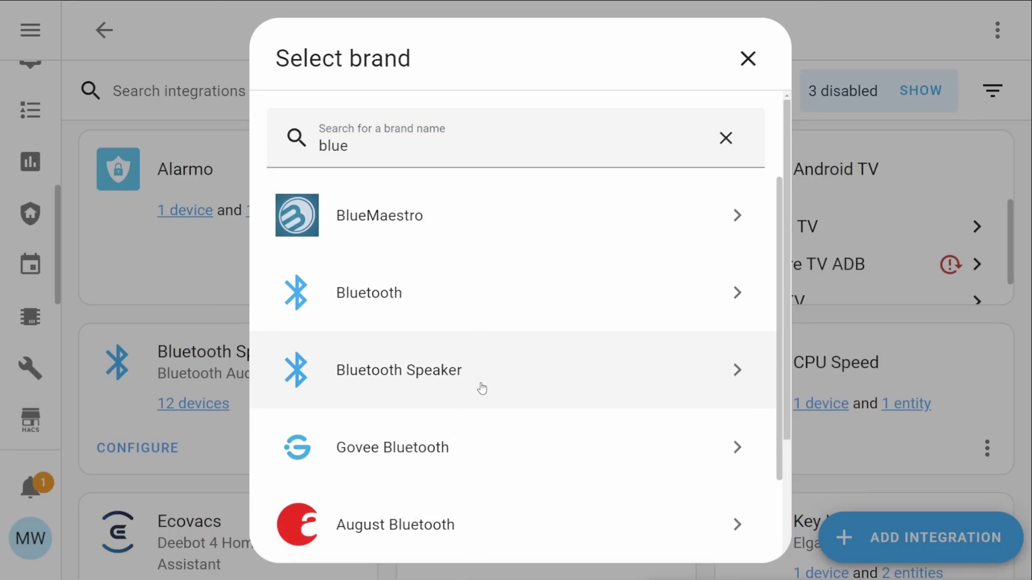
click(482, 388)
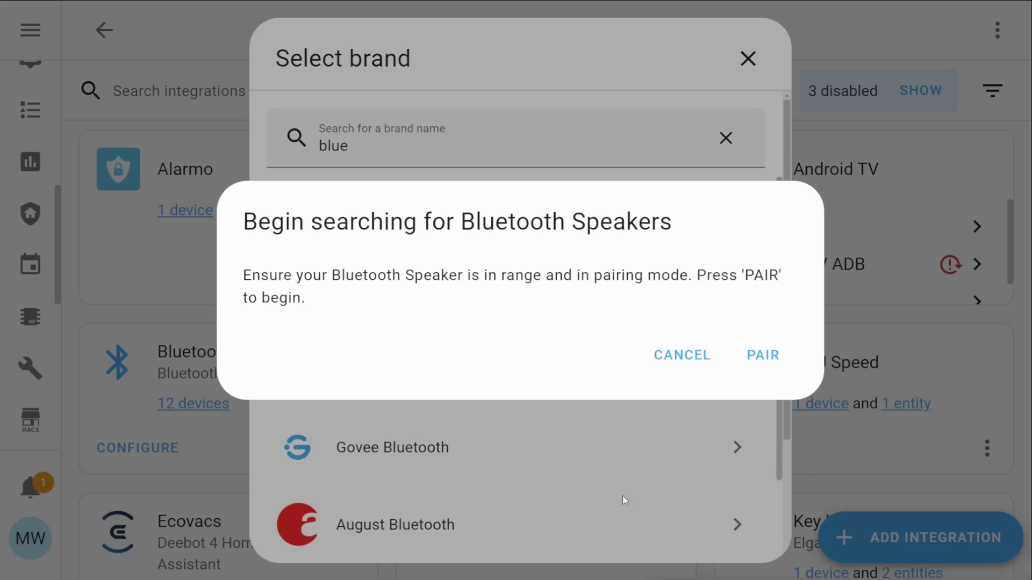
click(757, 368)
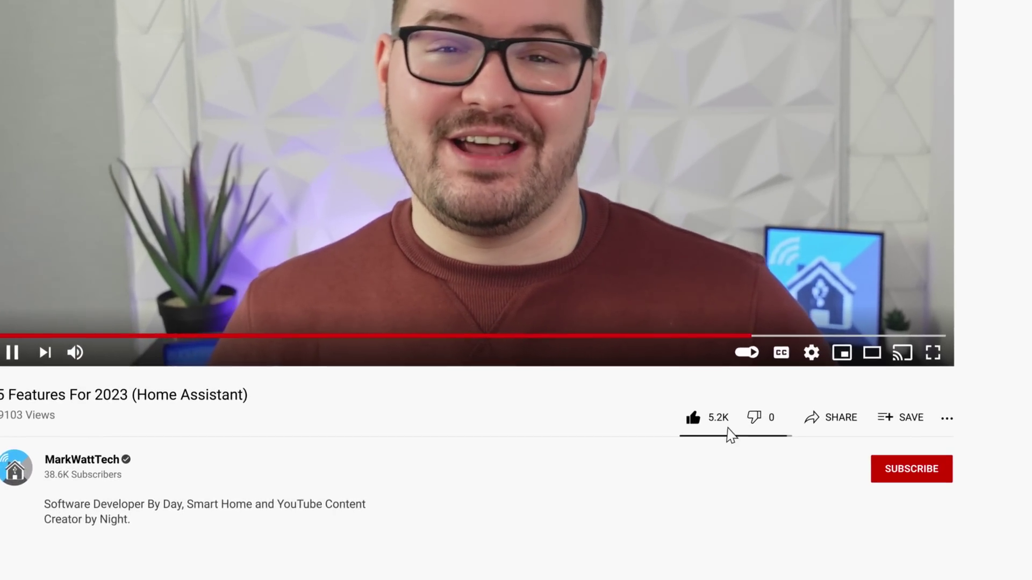
Step: Subscribe to the YouTube channel that published the Home Assistant video
click(892, 471)
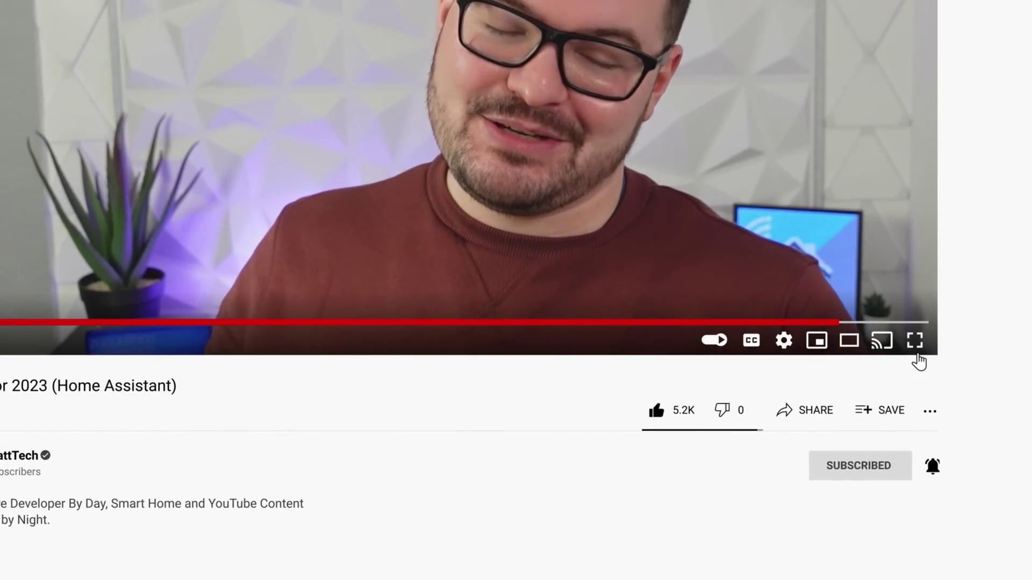